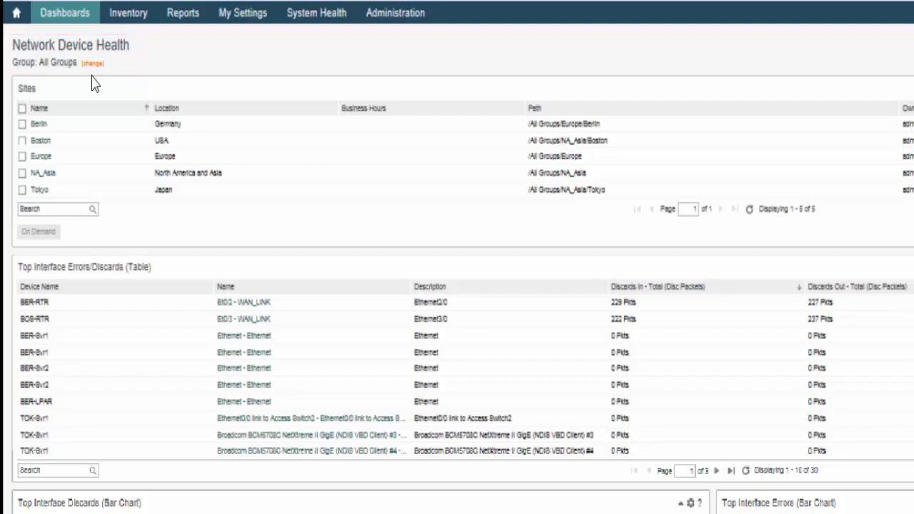
# Filter the Network Device Health dashboard to the Boston site under NA_Asia and set its time range to Last 24 Hours.
pyautogui.scroll(-5, 118, 293)
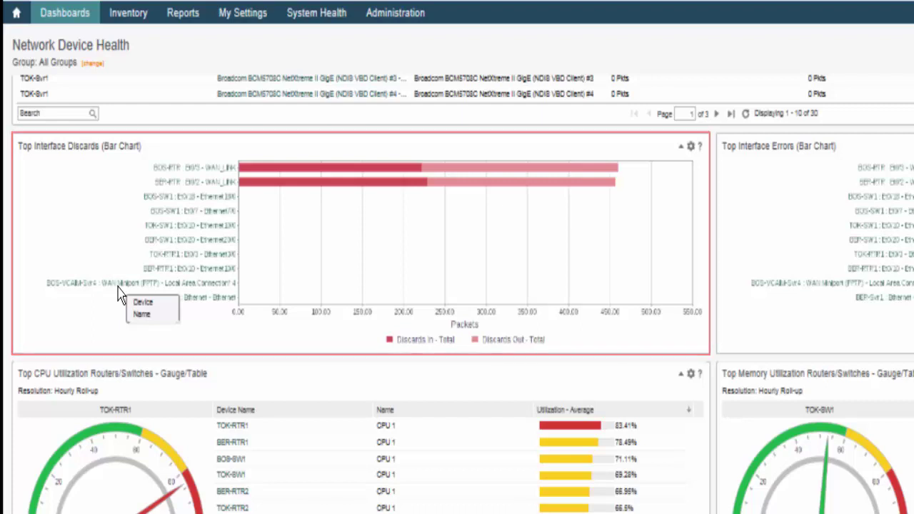
pyautogui.scroll(-3, 118, 293)
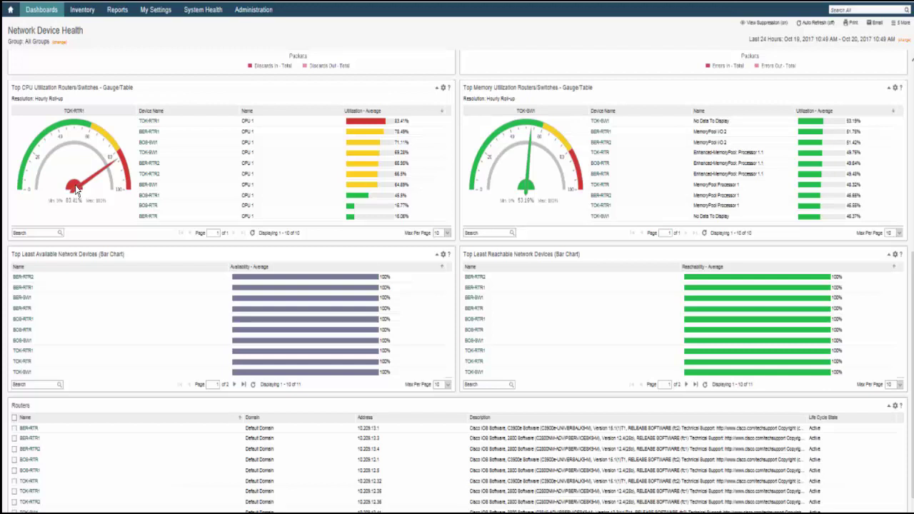
pyautogui.click(60, 42)
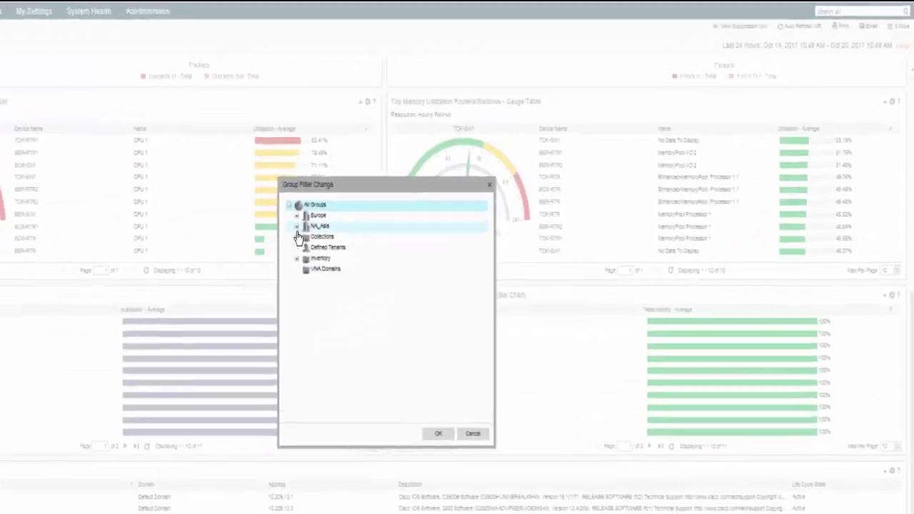
pyautogui.click(383, 194)
pyautogui.click(288, 252)
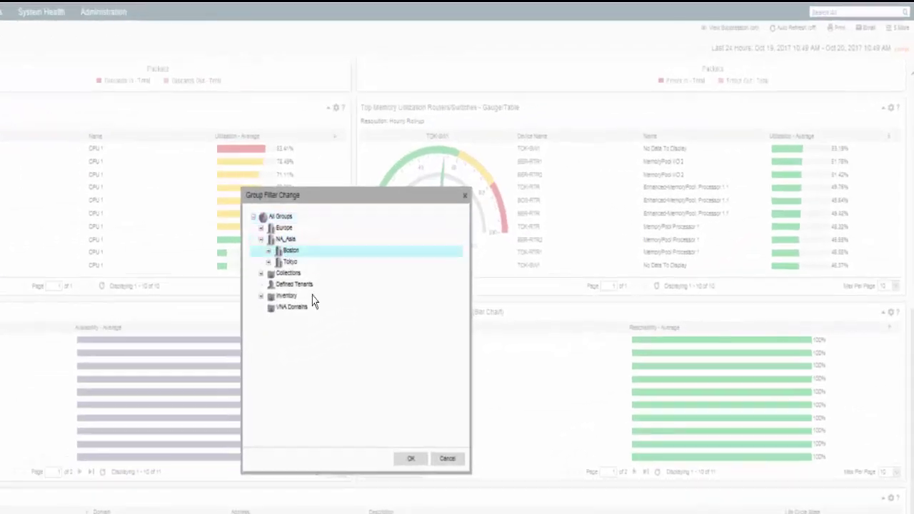
pyautogui.click(410, 458)
pyautogui.click(900, 52)
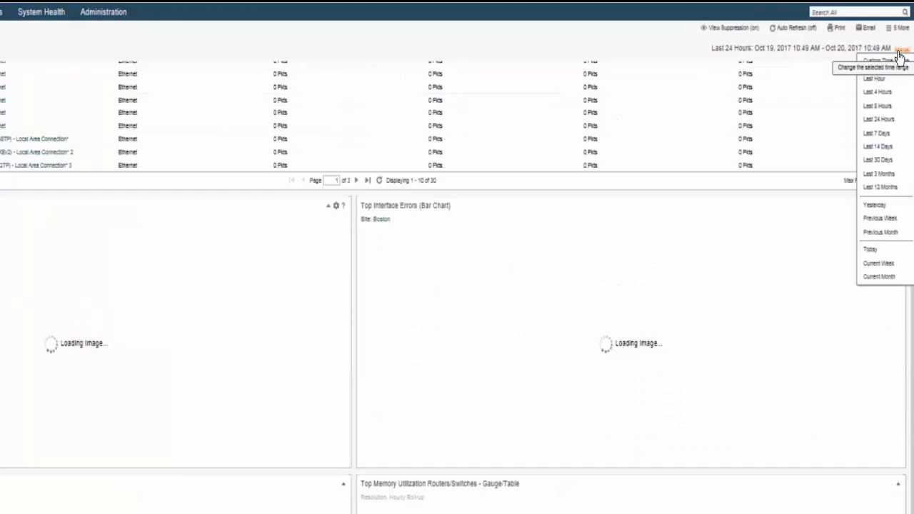
pyautogui.click(880, 120)
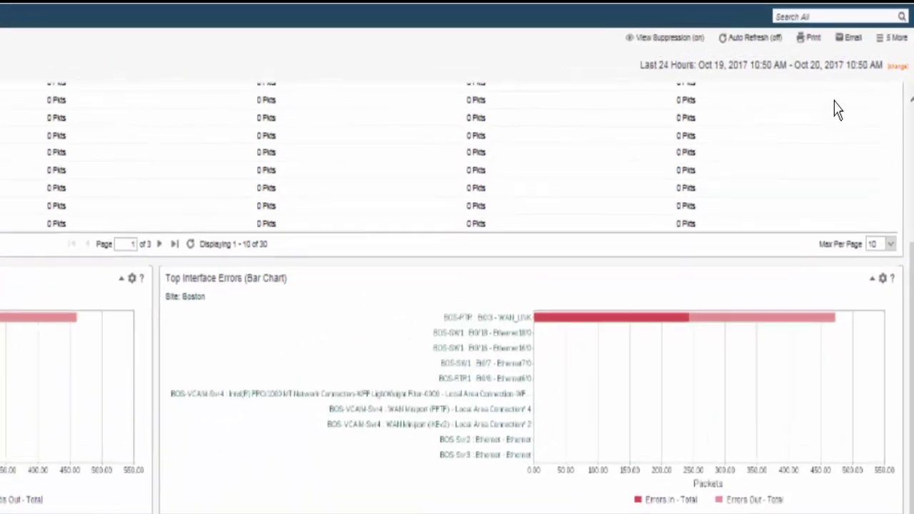
# Export the whole Boston dashboard as a scaled CSV and open the exported file.
pyautogui.click(800, 44)
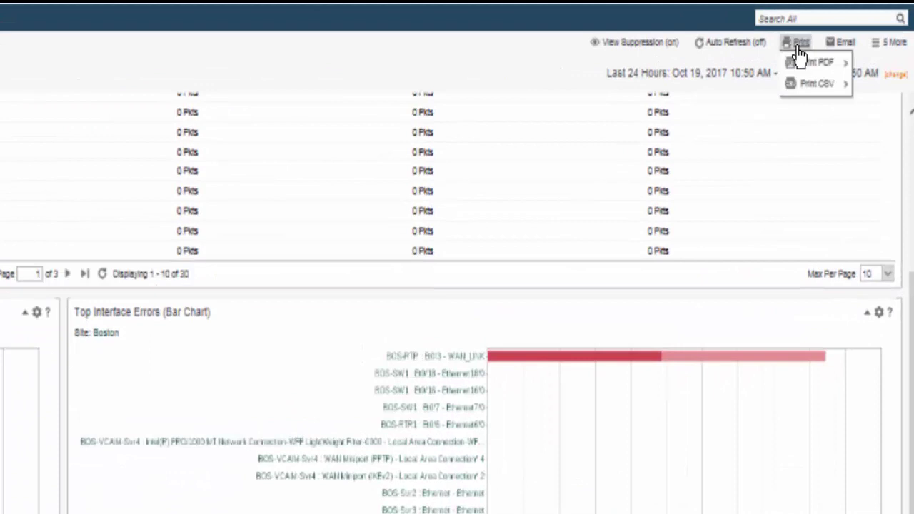
pyautogui.moveTo(798, 69)
pyautogui.moveTo(804, 89)
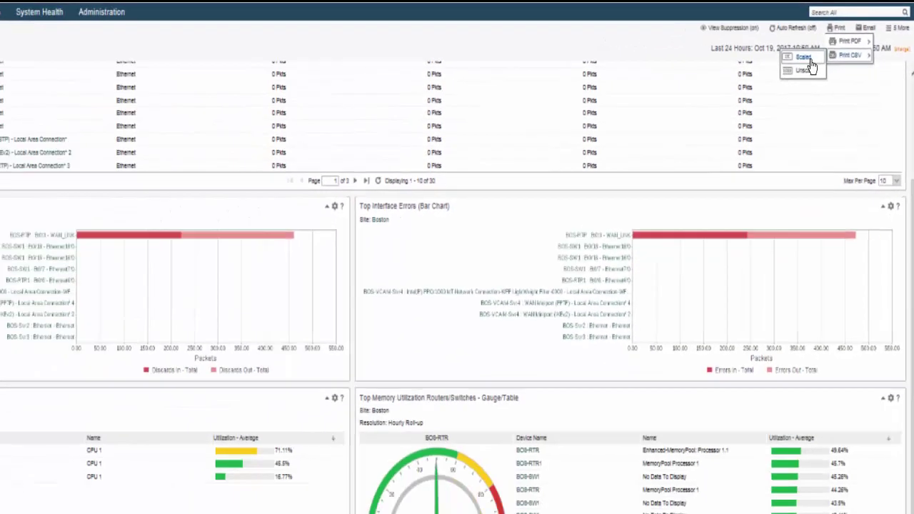
pyautogui.click(749, 86)
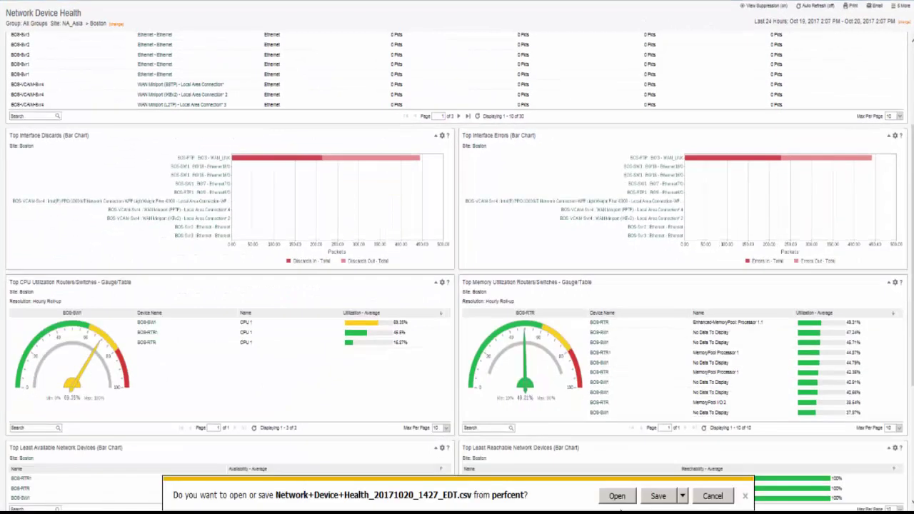
pyautogui.click(617, 496)
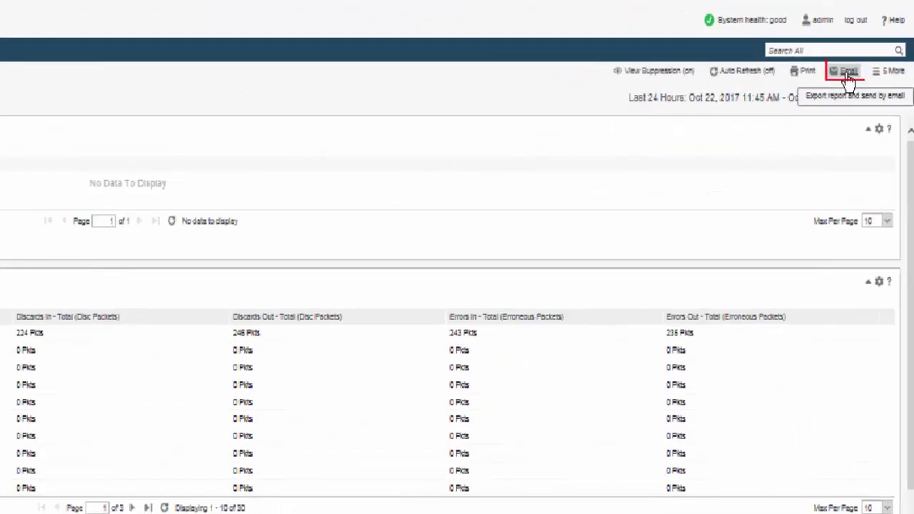
# Set up a dashboard email to the administrator's address in PDF format, with subject "Network Device Health for Boston Site" and message "See Attached".
pyautogui.click(846, 72)
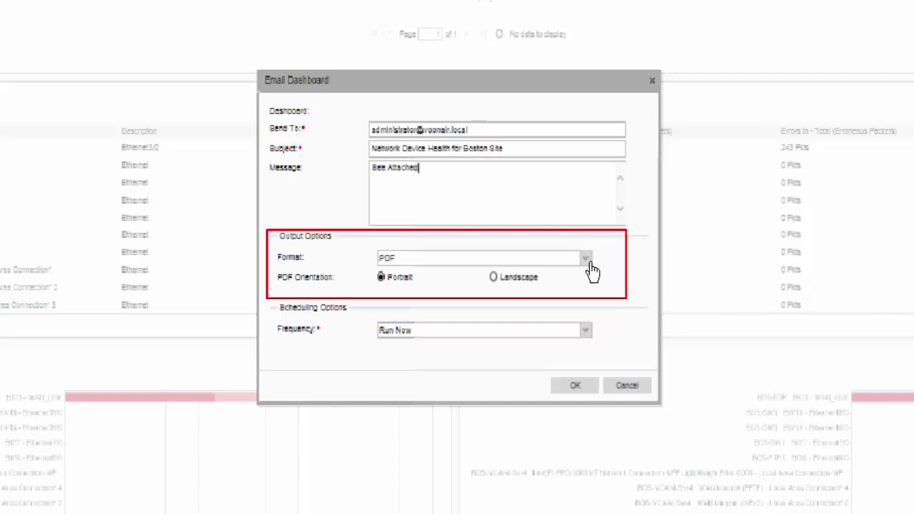
pyautogui.click(586, 258)
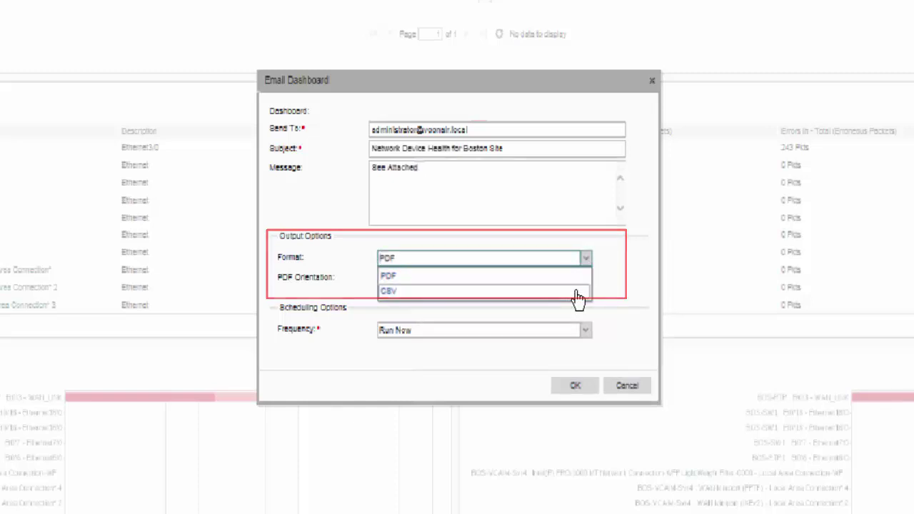
pyautogui.click(578, 295)
pyautogui.click(586, 258)
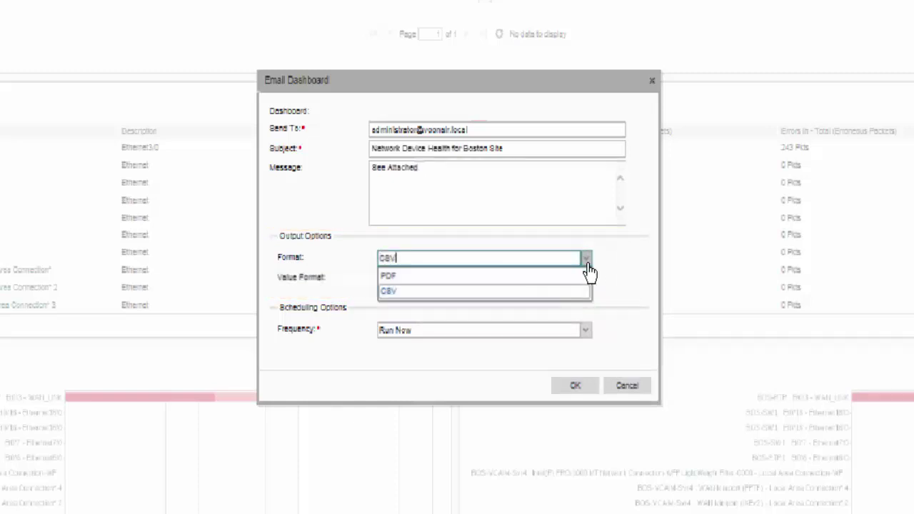
pyautogui.click(585, 279)
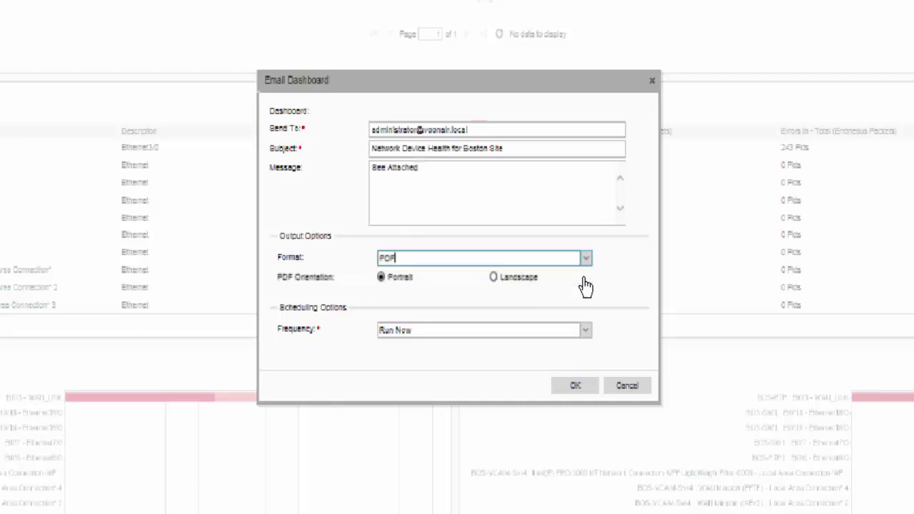
# Set the dashboard email's frequency to Run Now and send it.
pyautogui.click(586, 333)
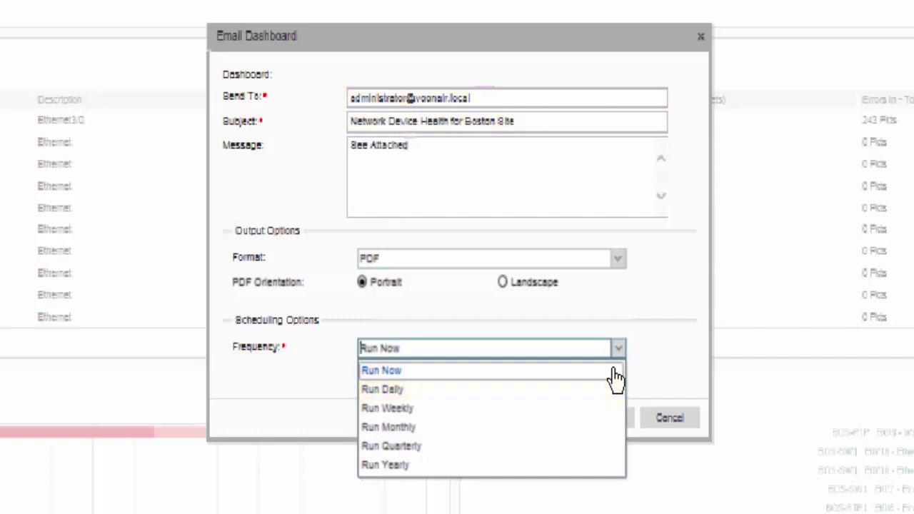
pyautogui.click(613, 371)
pyautogui.click(605, 416)
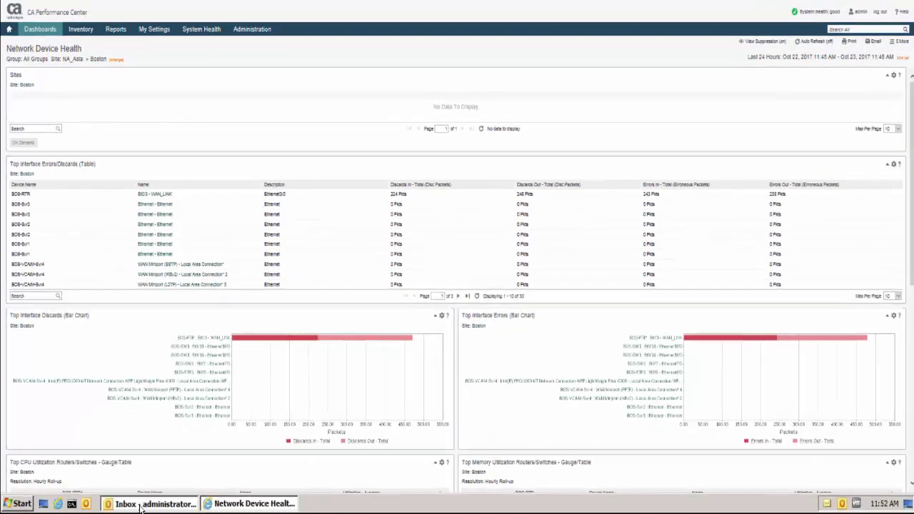
# Switch to Outlook, open the new unread Network Device Health for Boston Site message and open its PDF attachment.
pyautogui.click(150, 504)
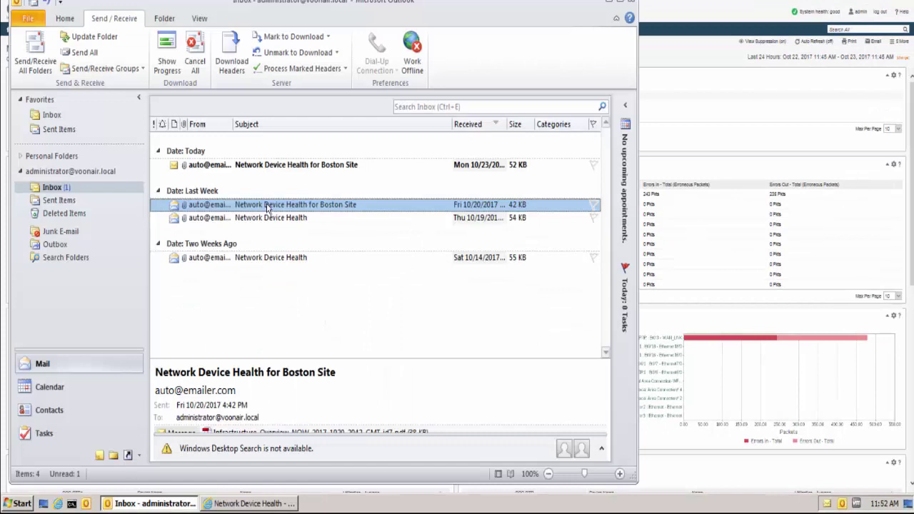
pyautogui.doubleClick(277, 165)
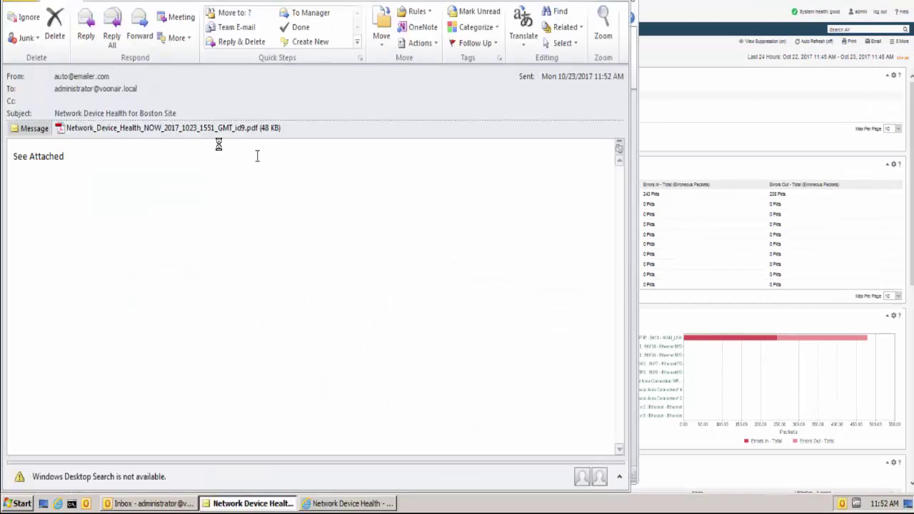
pyautogui.doubleClick(221, 130)
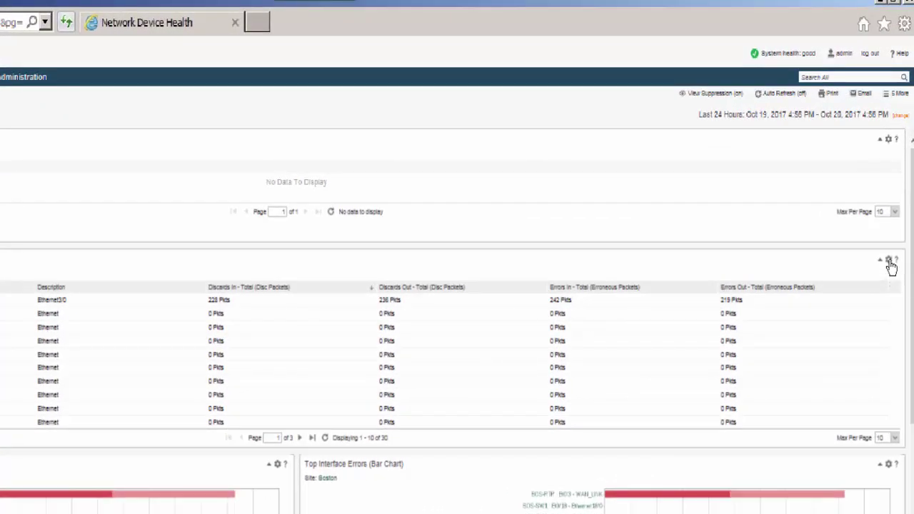
# Export only the Top Interface Errors/Discards table to a scaled CSV and open the exported file.
pyautogui.moveTo(890, 261)
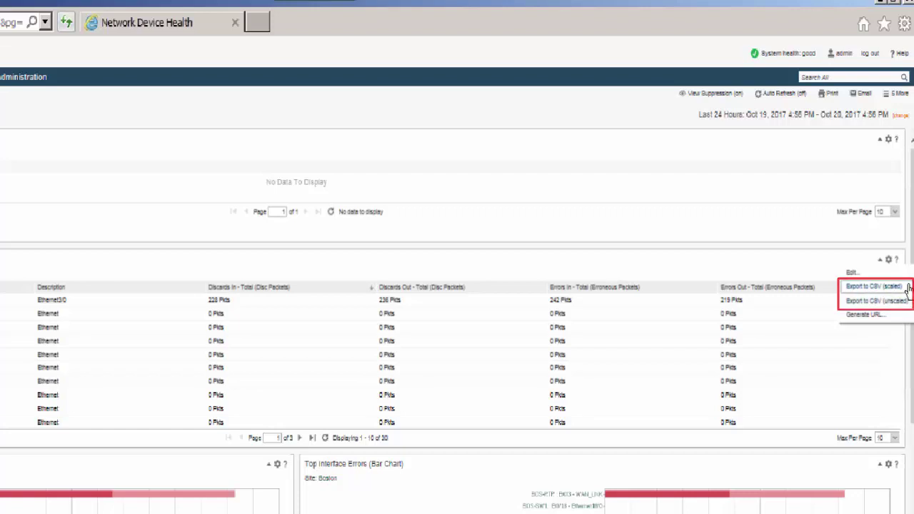
pyautogui.click(908, 288)
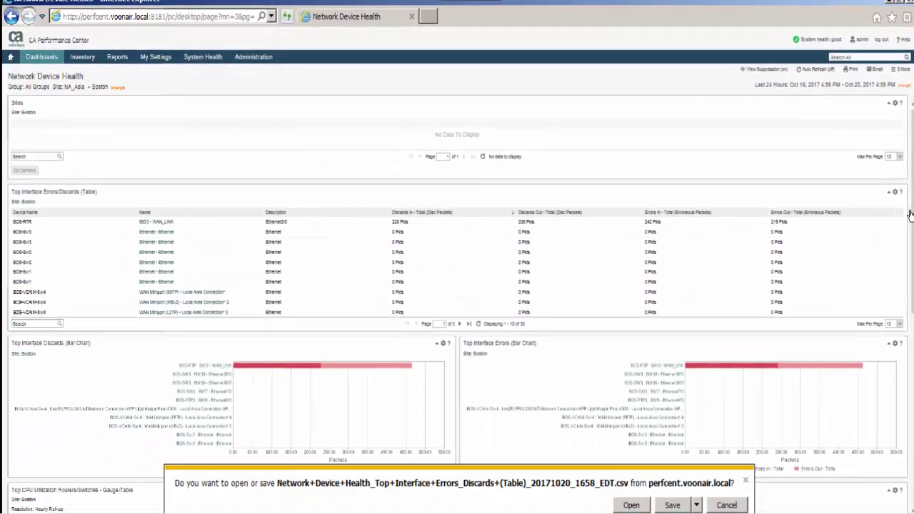
pyautogui.click(638, 506)
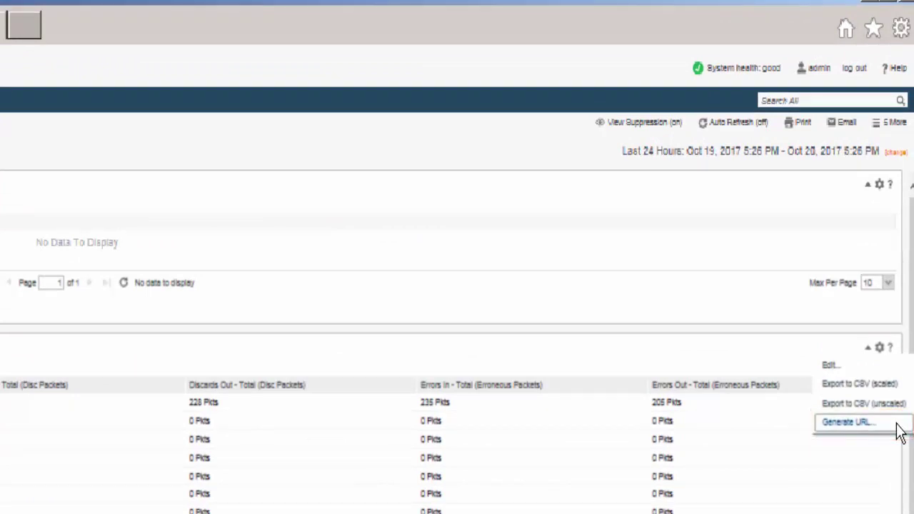
# Generate a URL for the Top Interface Errors/Discards table and review its View Container, Drill Down and Token Expiration choices, leaving expiration at Never.
pyautogui.click(897, 423)
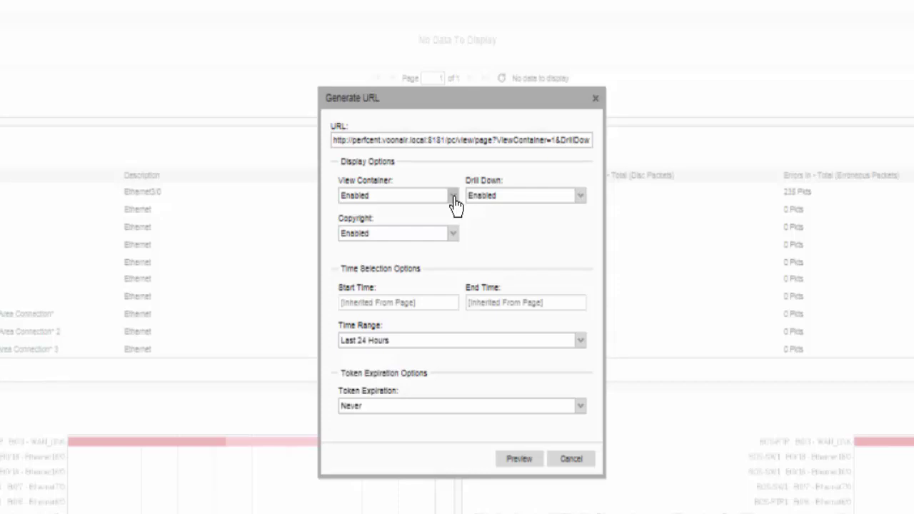
pyautogui.click(454, 198)
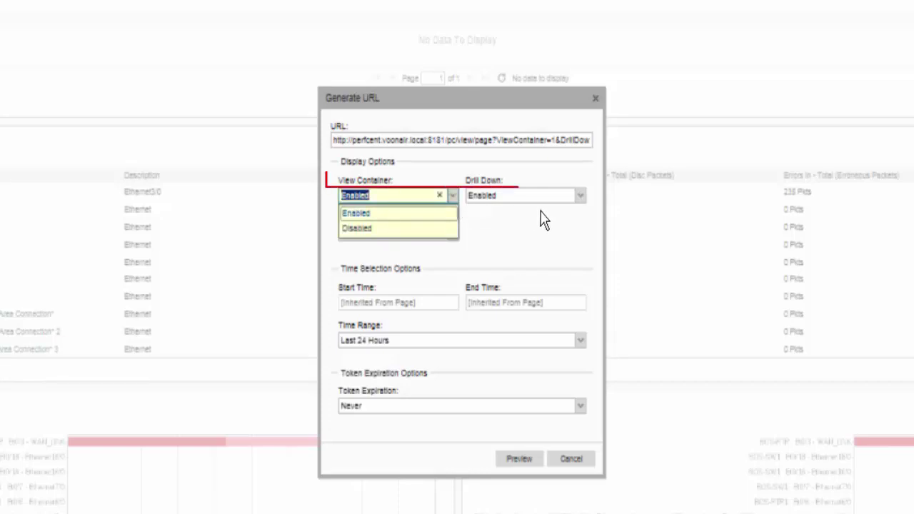
pyautogui.click(581, 201)
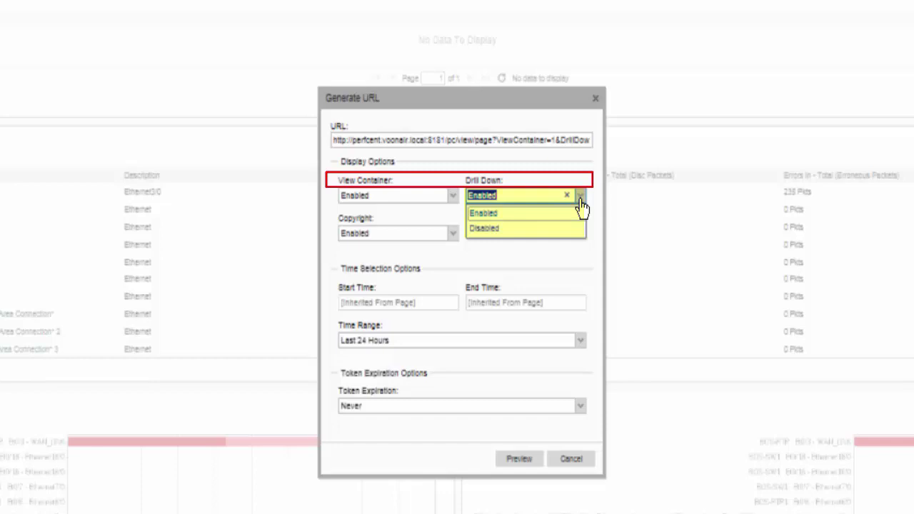
pyautogui.click(484, 261)
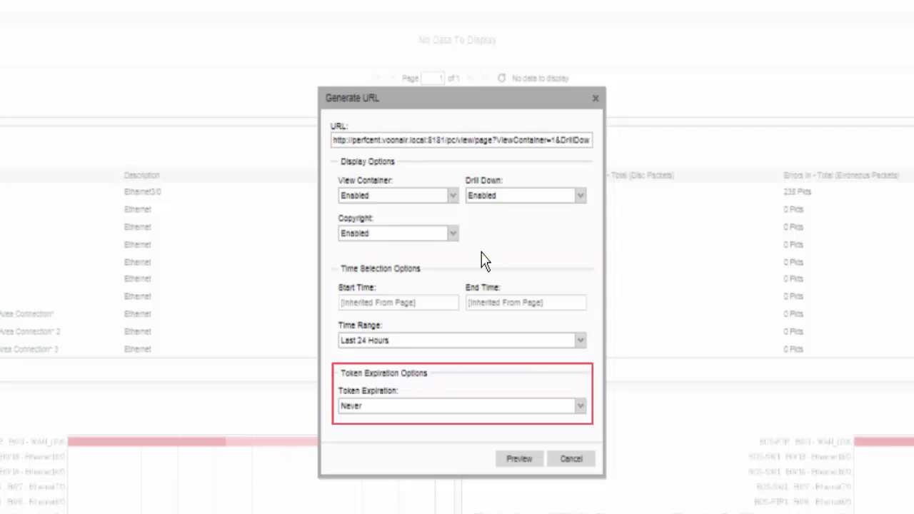
pyautogui.click(579, 406)
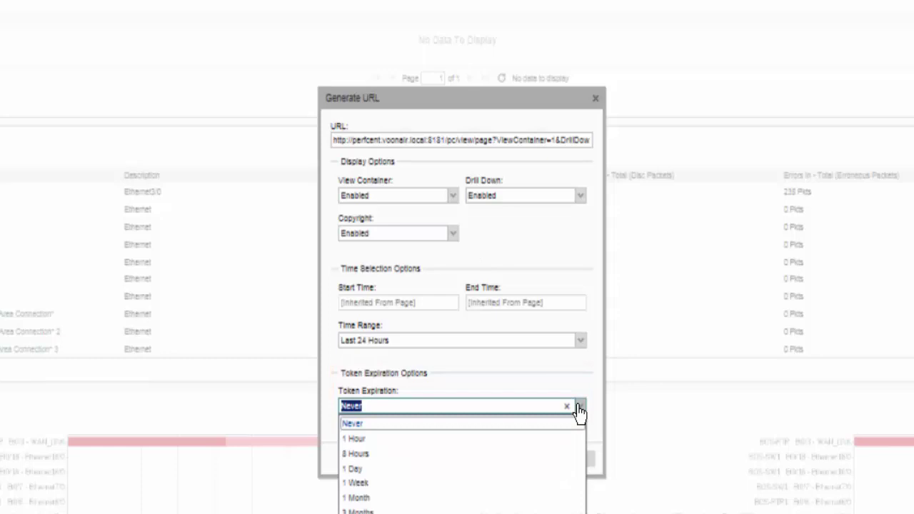
pyautogui.click(578, 408)
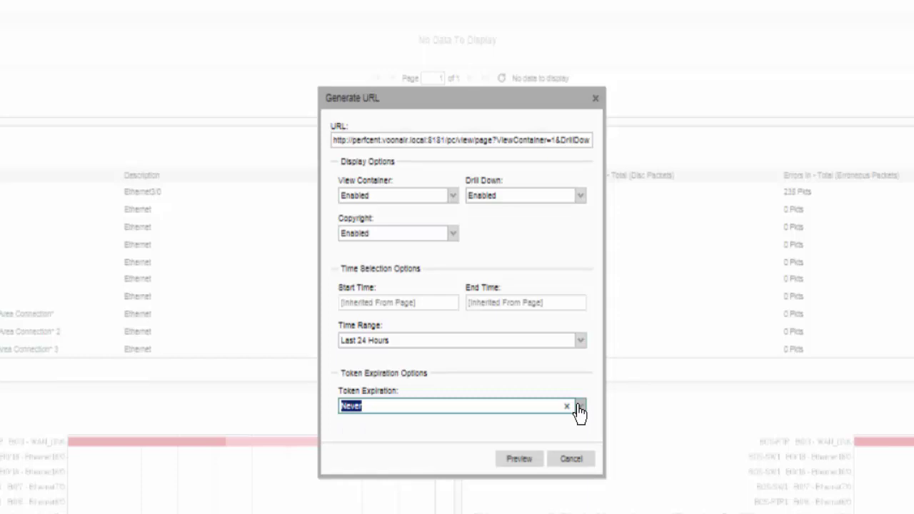
# Copy the full generated URL for the Top Interface Errors/Discards view.
pyautogui.click(334, 141)
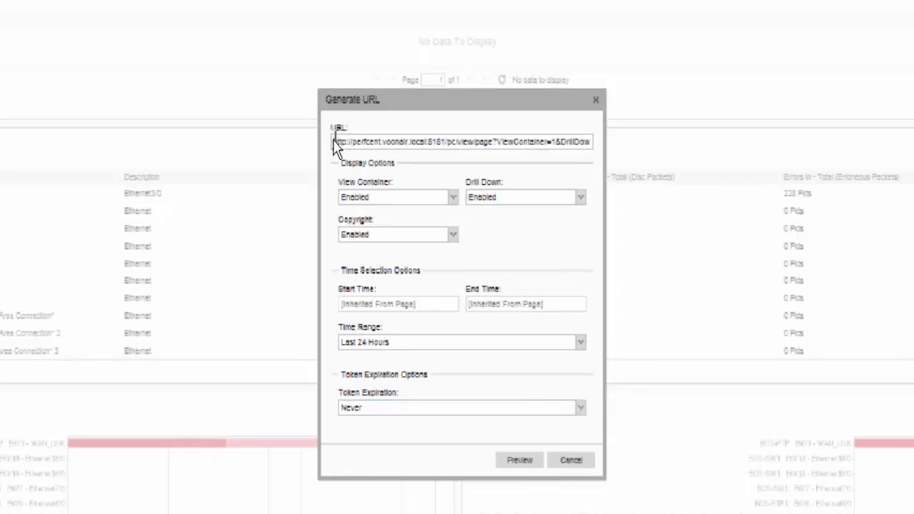
pyautogui.hotkey('ctrl', 'a')
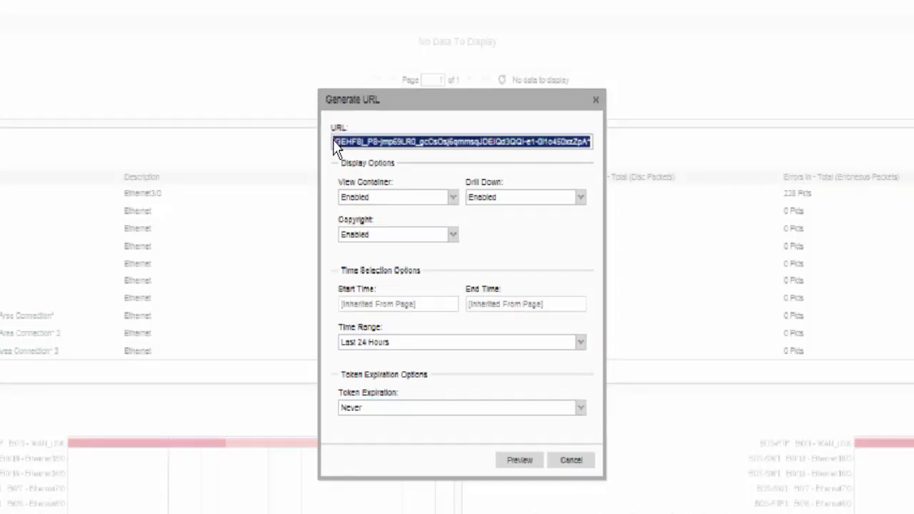
pyautogui.rightClick(335, 141)
pyautogui.click(367, 207)
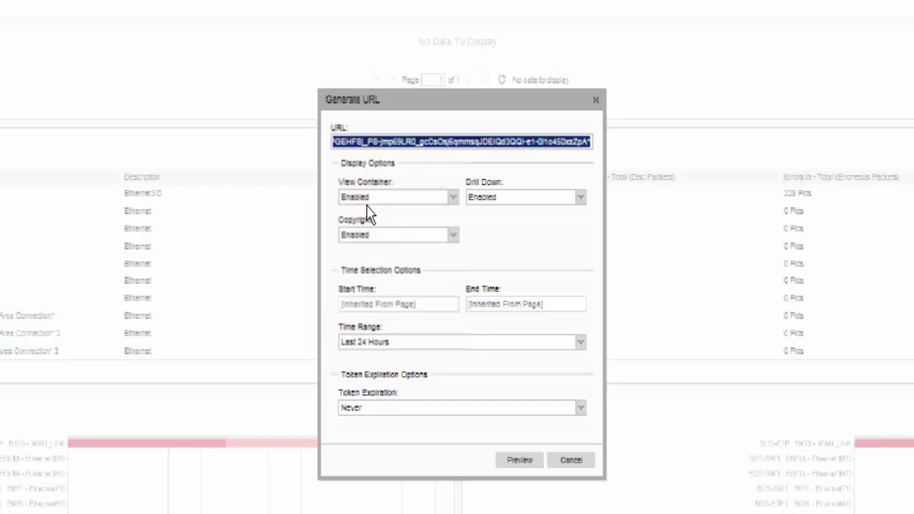